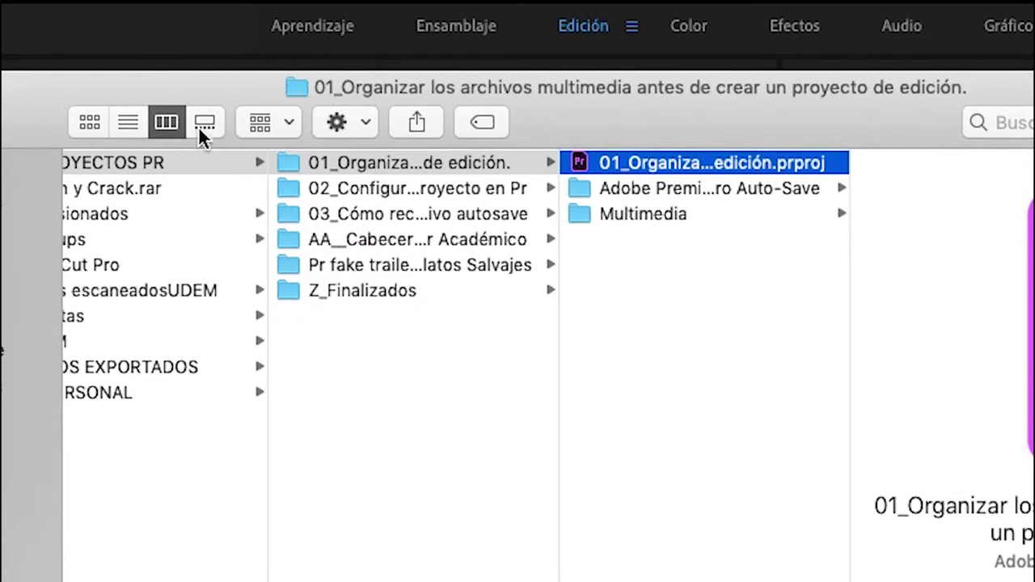
Show the project folder as large icons and move the Finder window to reveal its sidebar
click(87, 123)
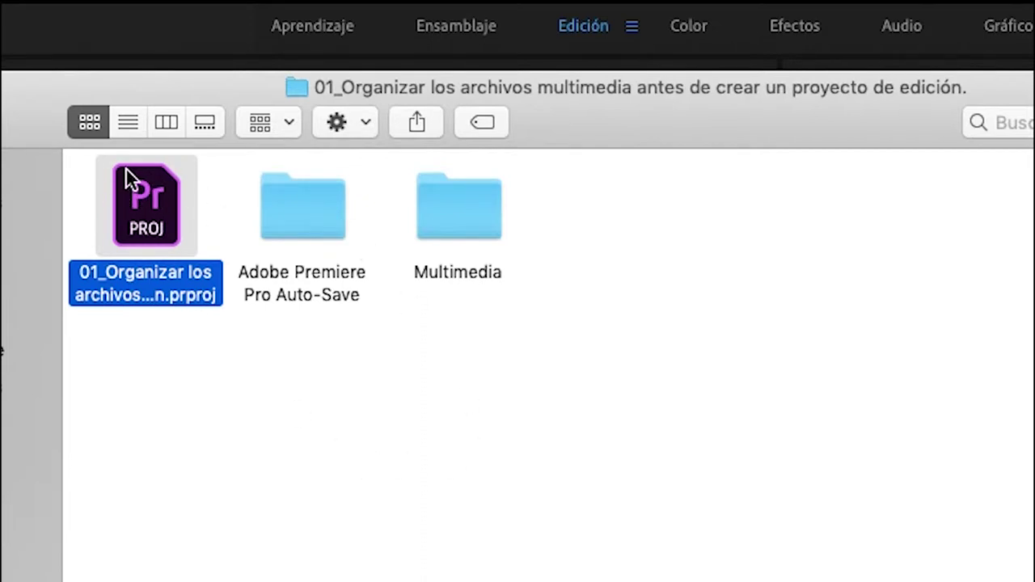
scroll(123, 167, down, 1)
click(875, 8)
mouse_move(540, 85)
mouse_down()
mouse_move(731, 31)
mouse_move(694, 34)
mouse_up()
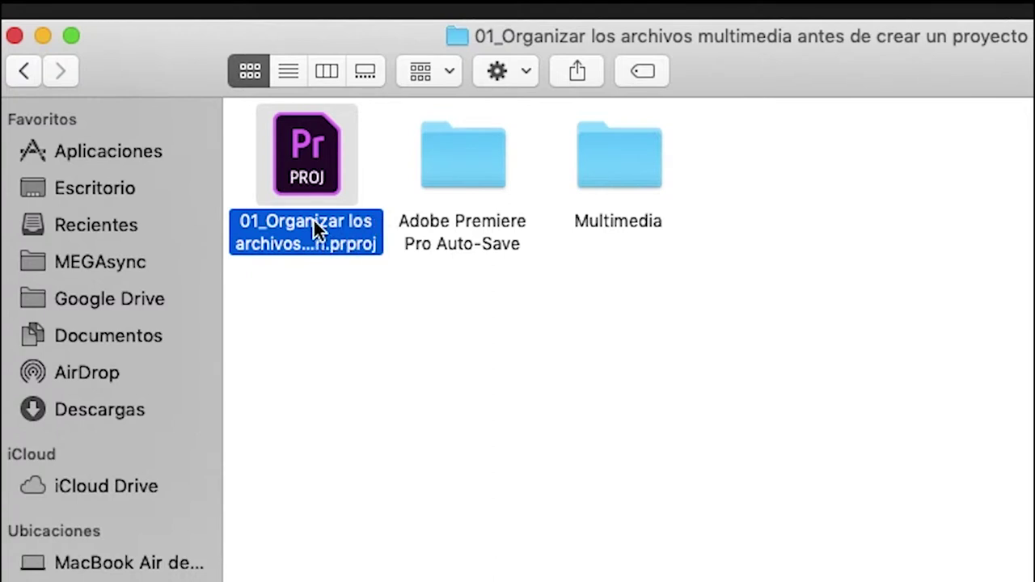
Check the .prproj file's Get Info (Adobe Premiere Pro Project, 52 KB), then close it
right_click(314, 157)
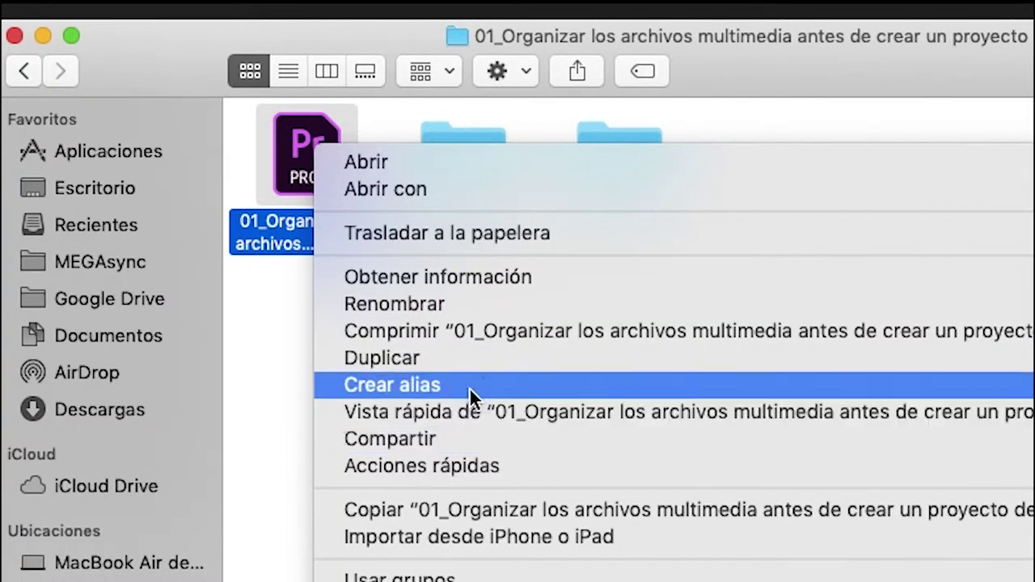
click(556, 276)
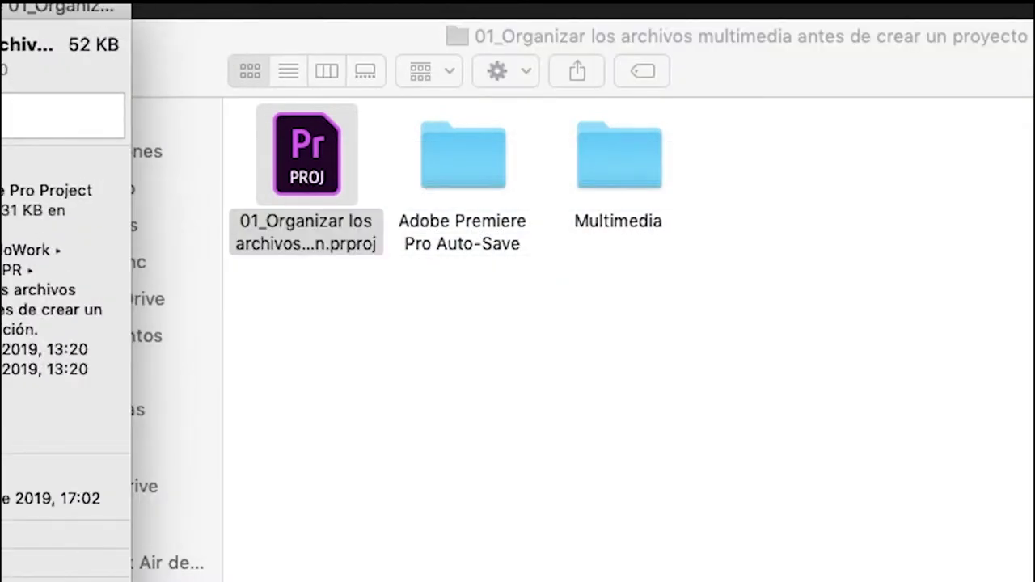
drag(48, 9, 490, 84)
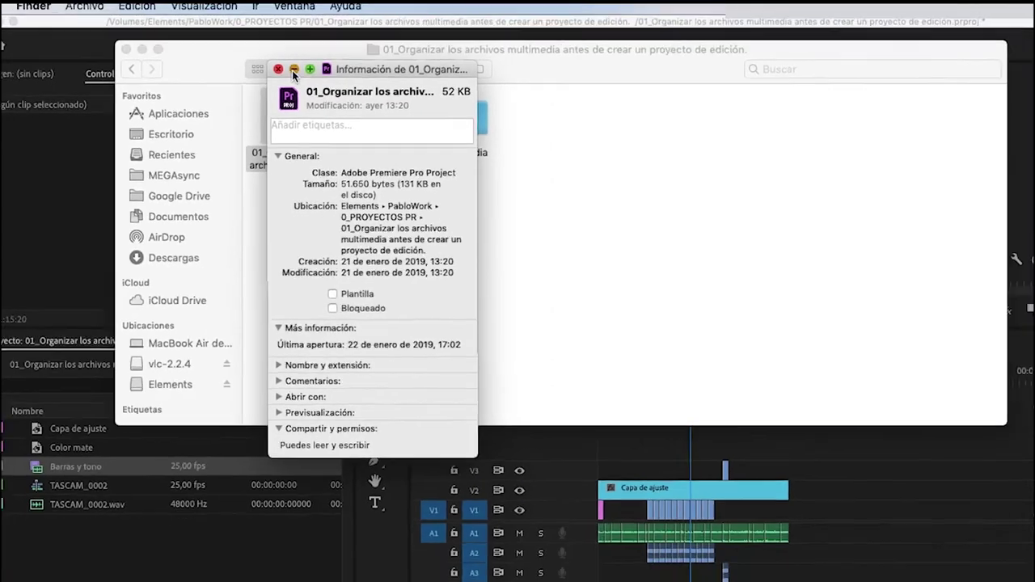
click(293, 70)
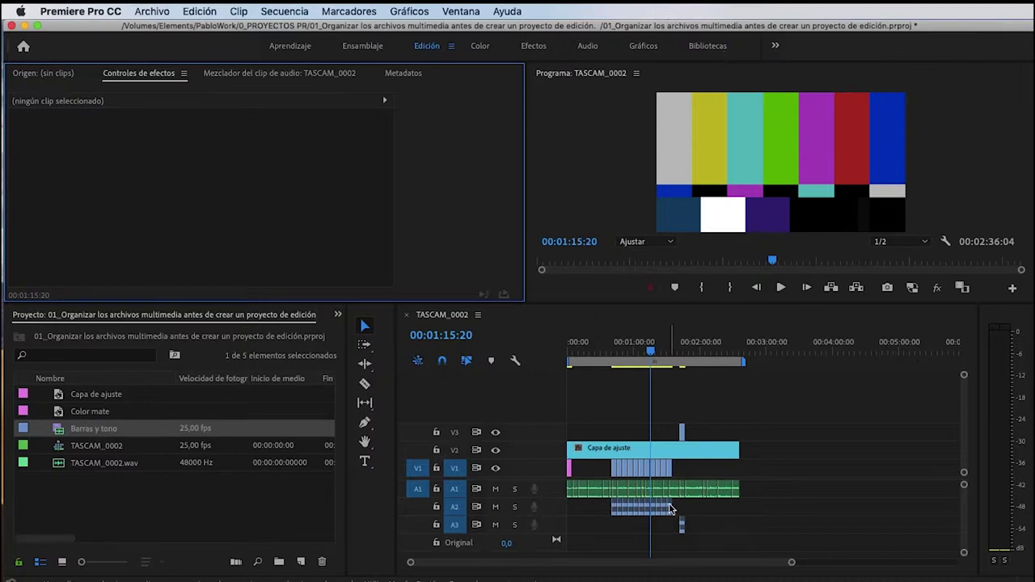
click(739, 577)
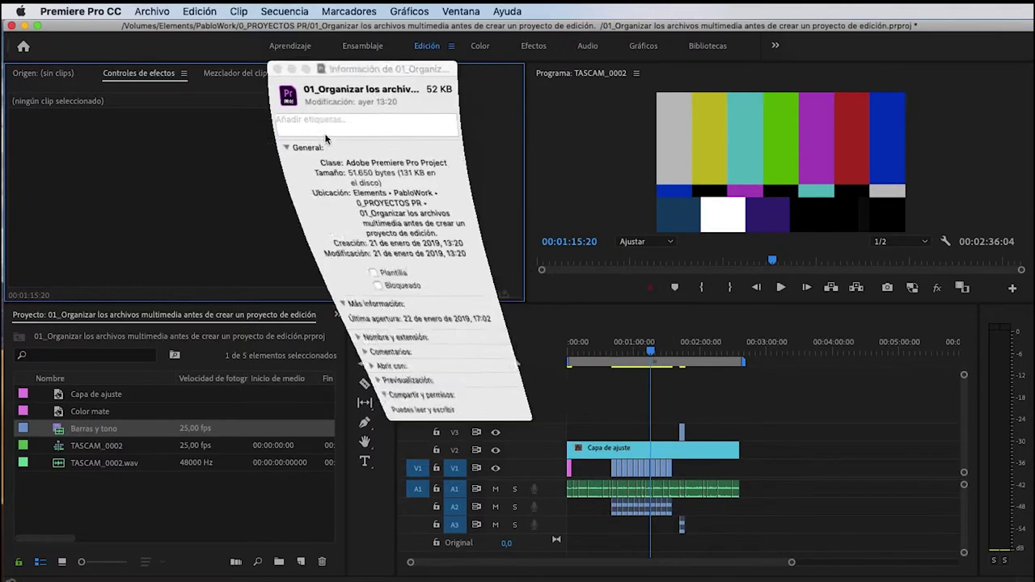
click(277, 70)
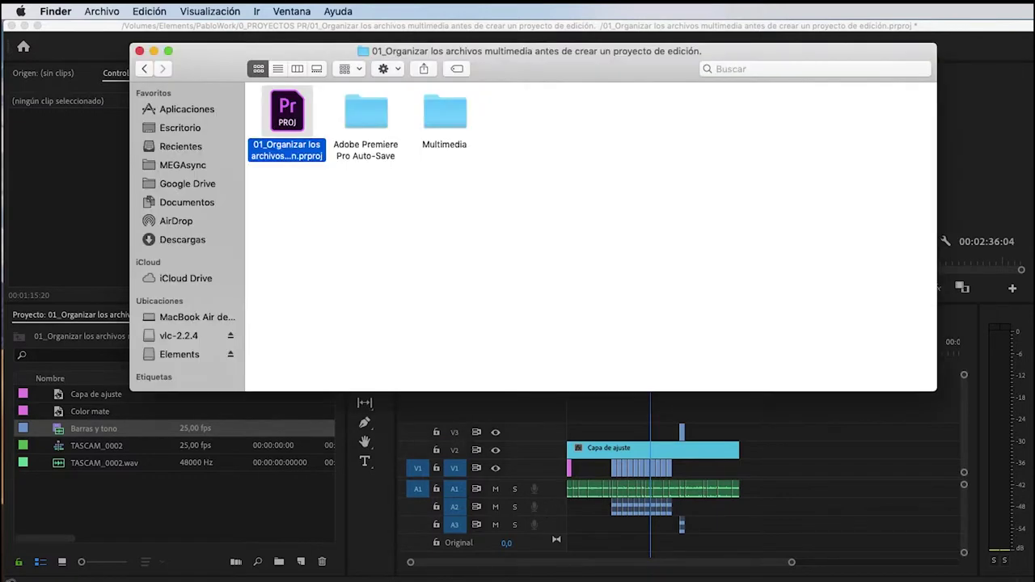
click(453, 122)
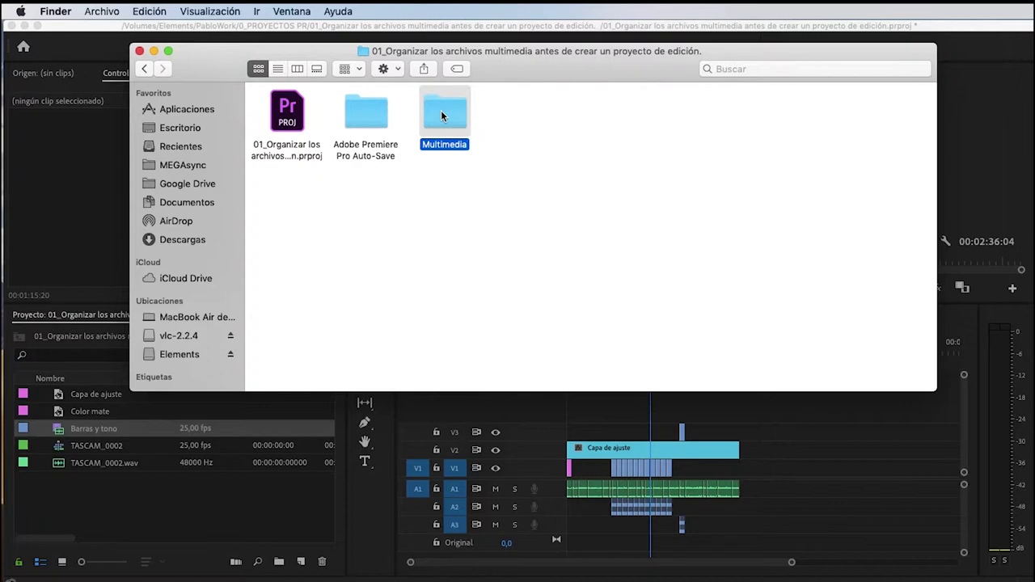
click(177, 36)
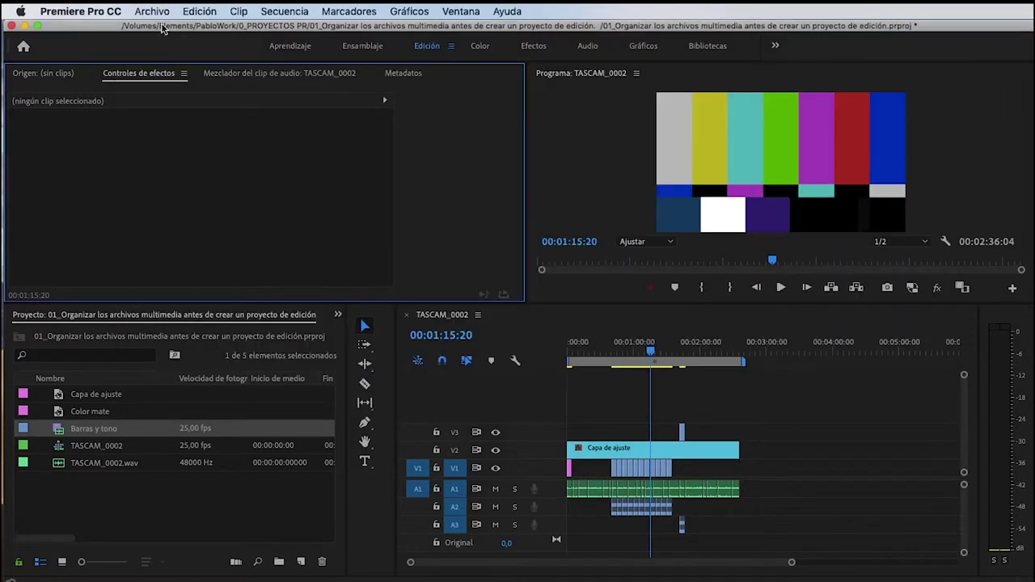
Open a Nuevo proyecto dialog via Archivo > Nuevo > Proyecto, then bring Finder back forward
click(142, 13)
mouse_move(162, 29)
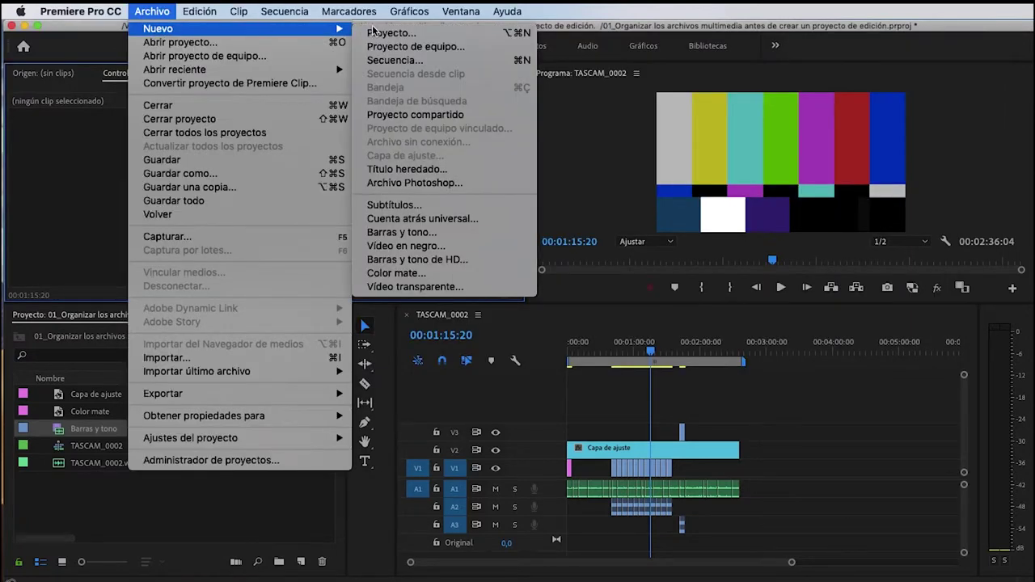
click(390, 34)
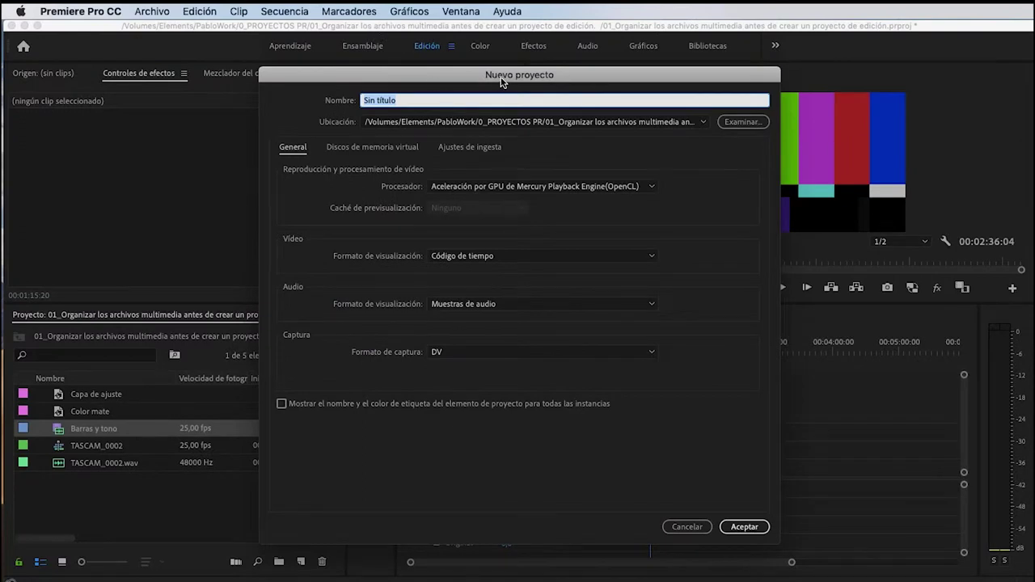
drag(503, 74, 496, 50)
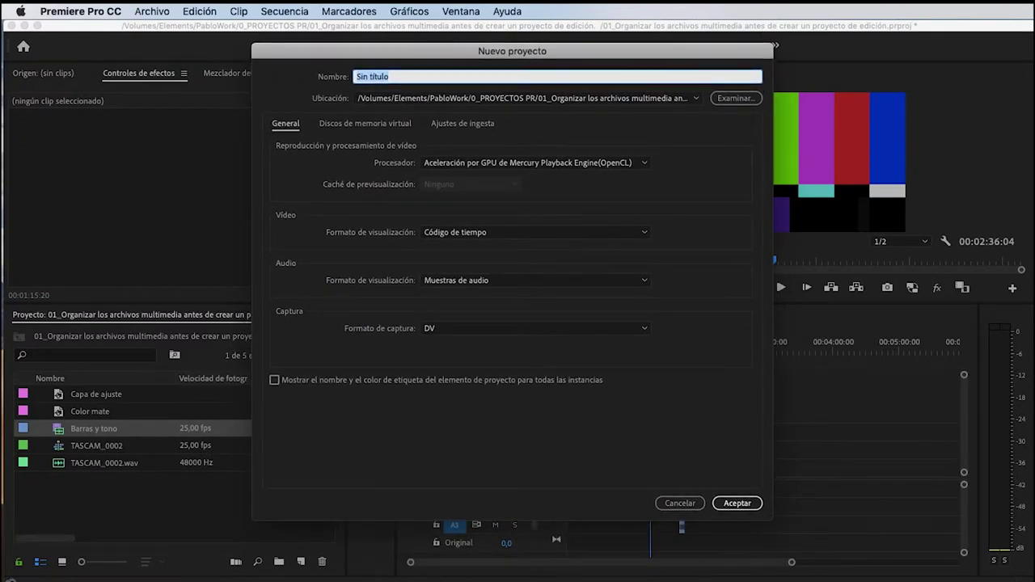
click(247, 577)
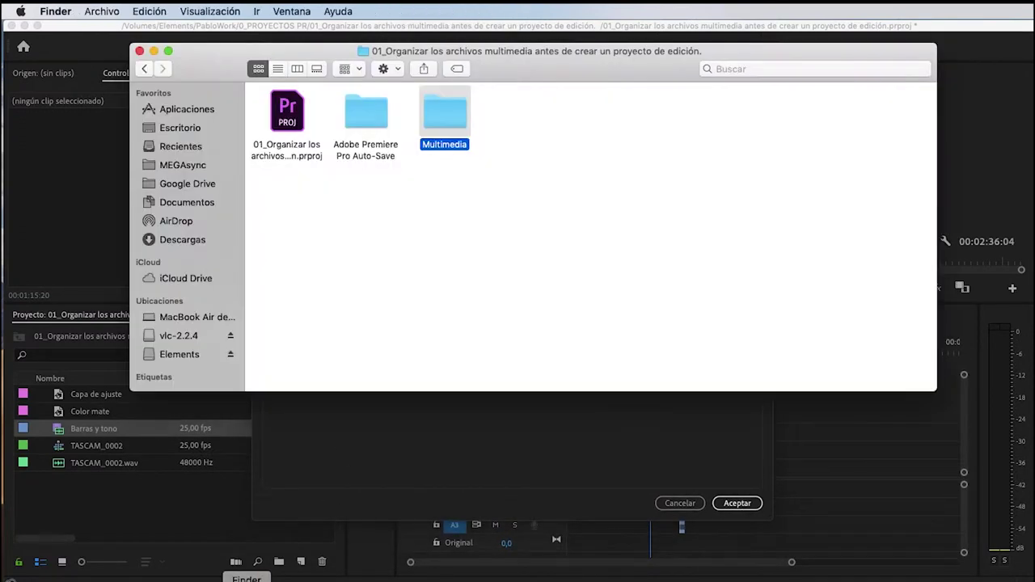
Browse the Multimedia folder in column view, including the Adobe Premiere Pro Auto-Save copies
double_click(440, 108)
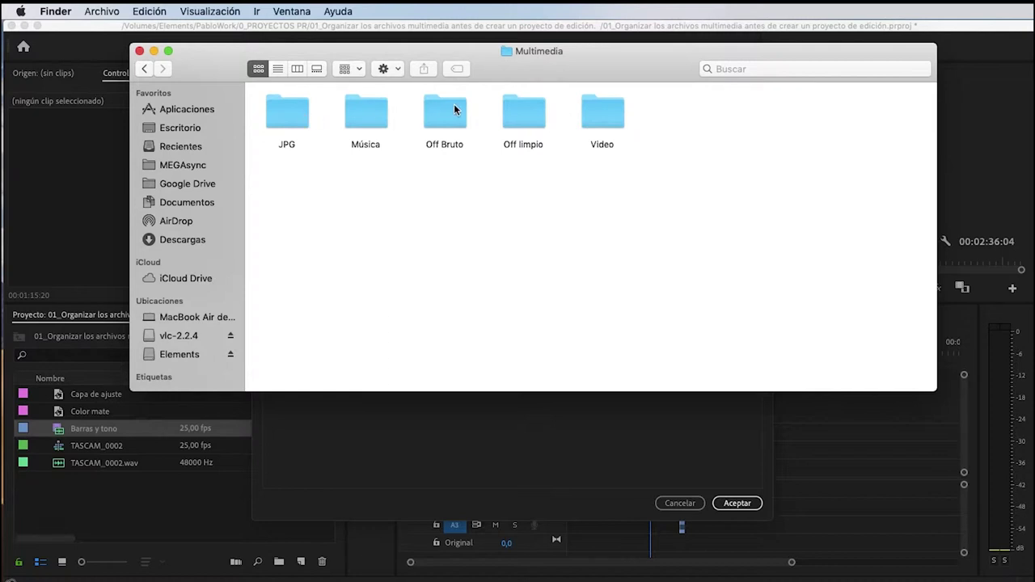
click(297, 69)
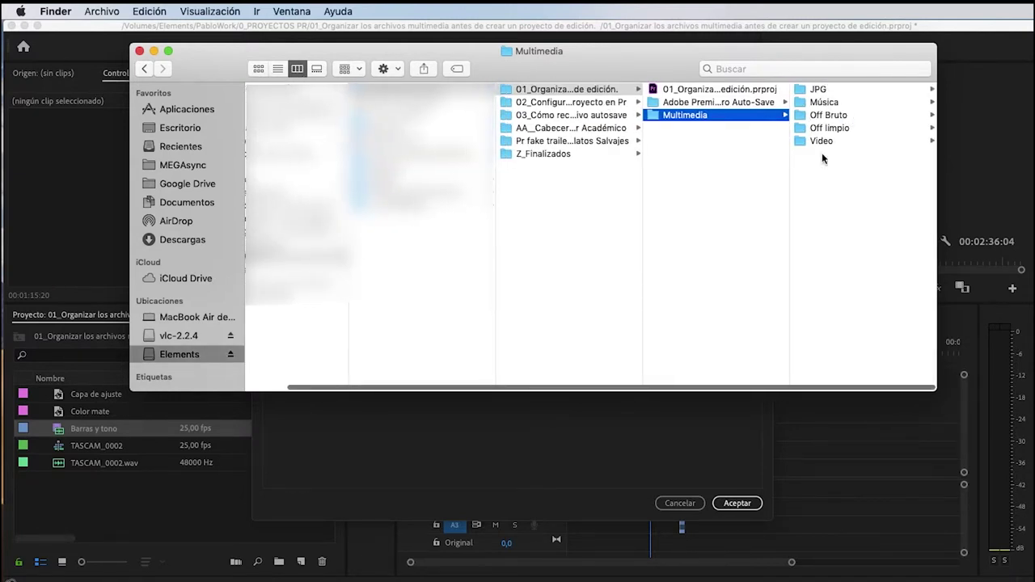
click(741, 103)
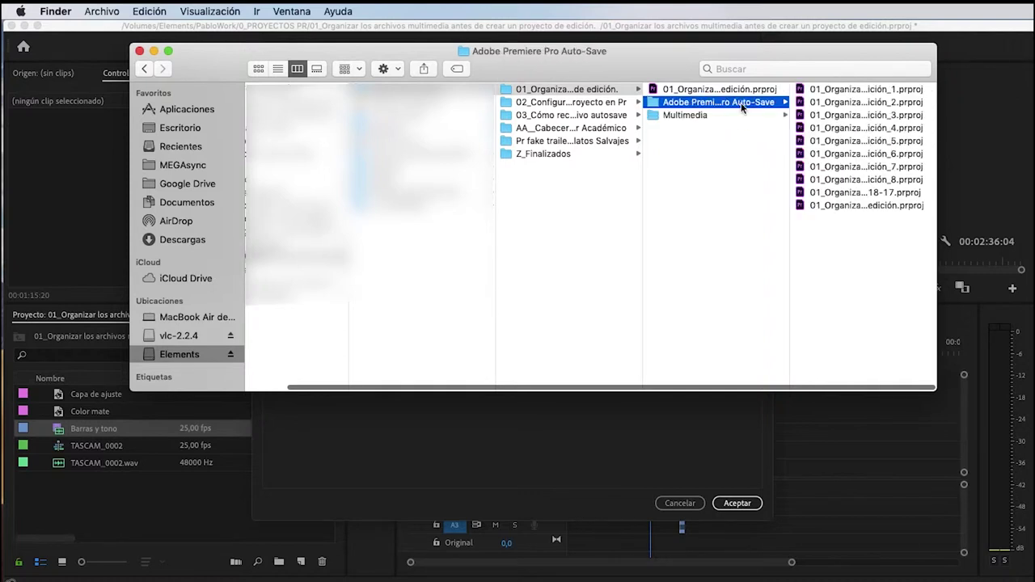
click(683, 116)
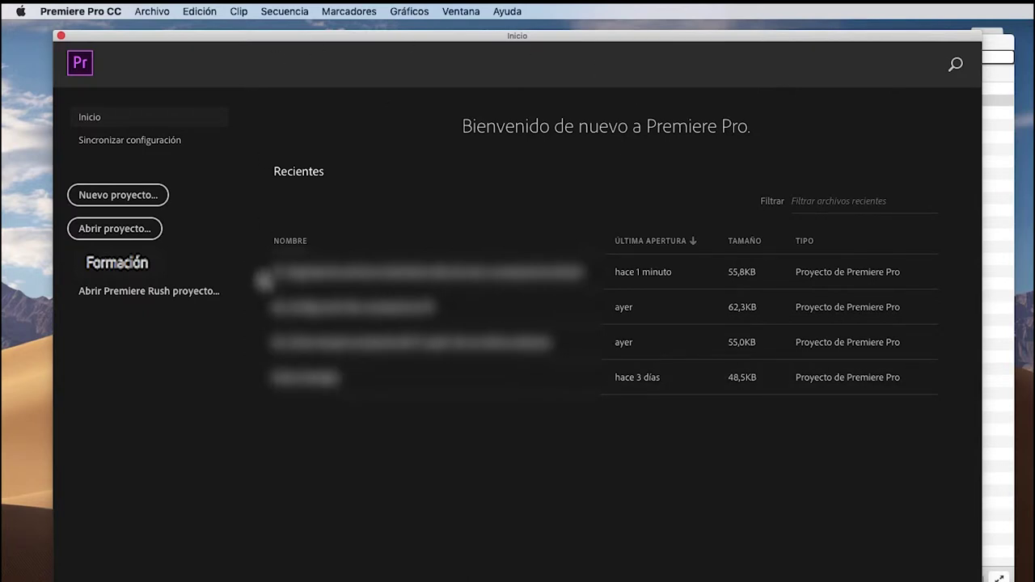
Visit the Sincronizar configuración page, then open the home window's search screen
click(166, 150)
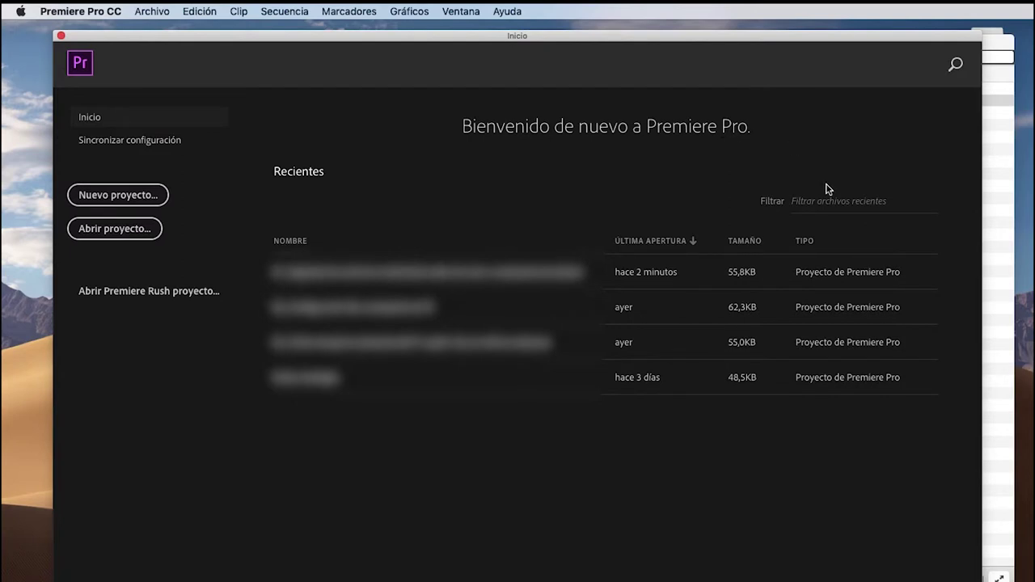
click(958, 67)
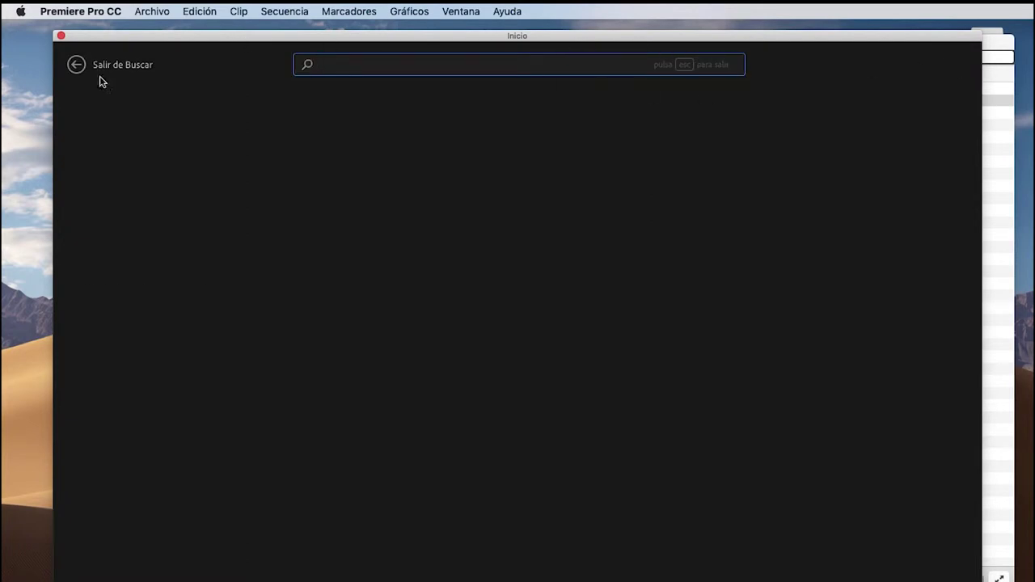
Exit search back to the Inicio page and nudge the welcome window slightly up
click(76, 66)
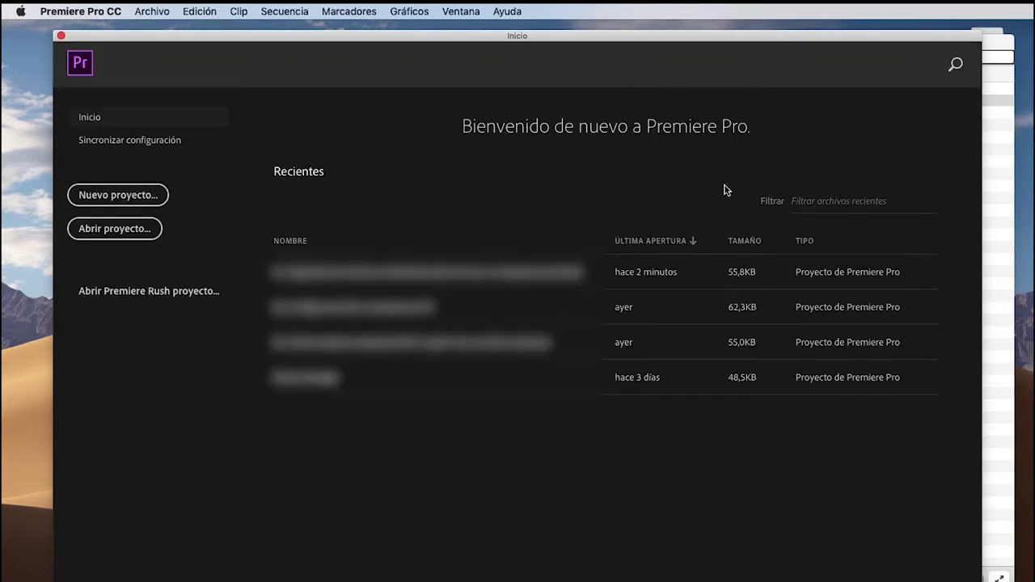
click(804, 199)
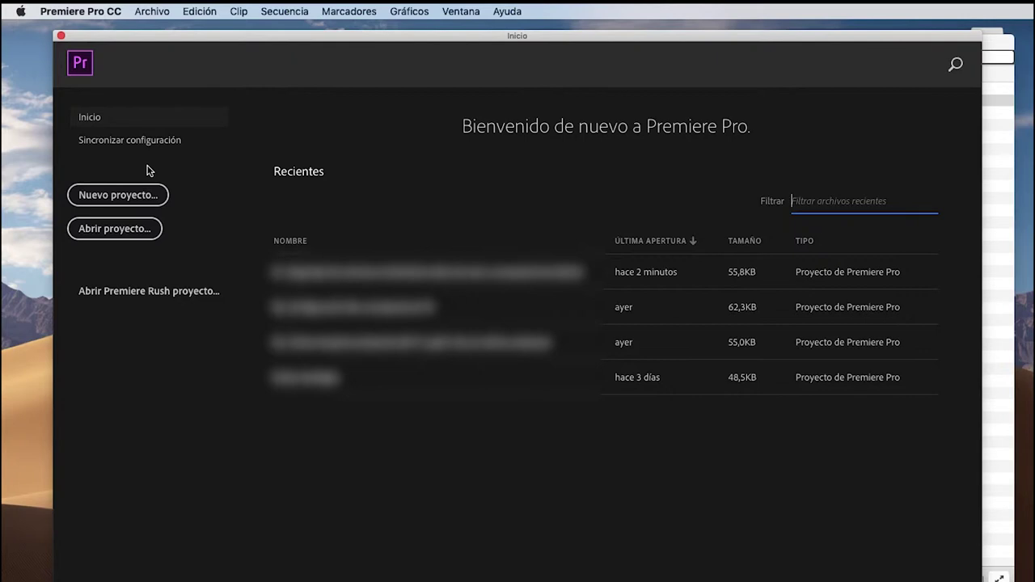
click(269, 112)
drag(364, 38, 367, 28)
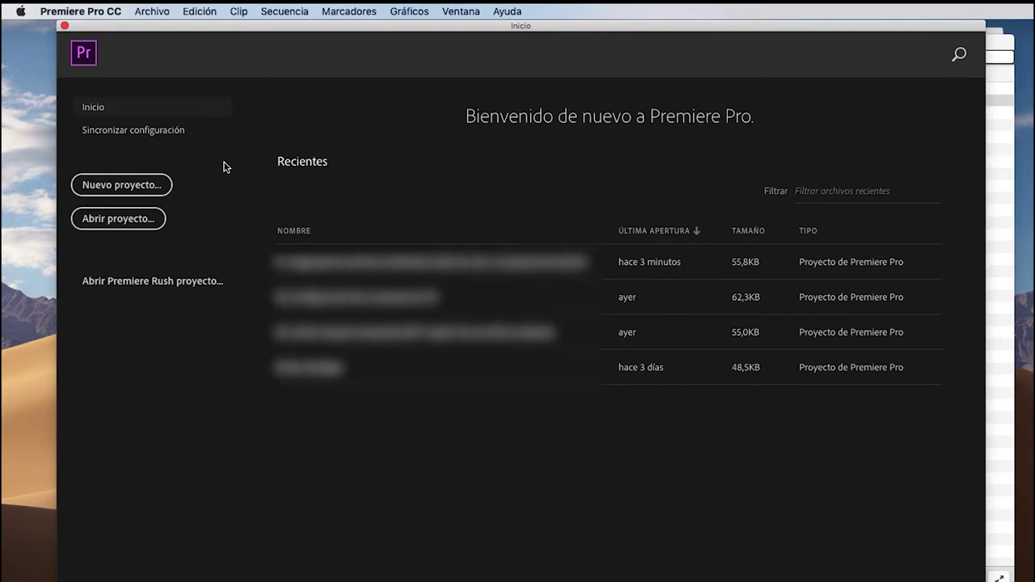
Start a new project and name it 'Crear un nuevo proyecto de Premiere'
click(139, 186)
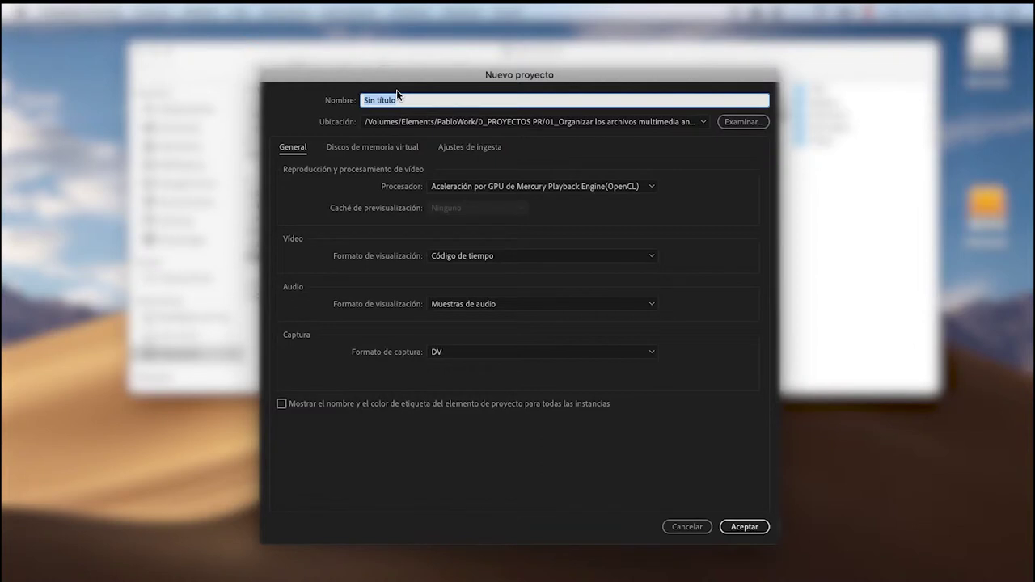
text(Organizar a)
key(BackSpace)
key(BackSpace)
key(BackSpace)
key(BackSpace)
key(BackSpace)
key(BackSpace)
key(BackSpace)
key(BackSpace)
key(BackSpace)
key(BackSpace)
text(C)
text(rear un arch)
key(BackSpace)
key(BackSpace)
key(BackSpace)
key(BackSpace)
text(nuevo proyecto de Premiere)
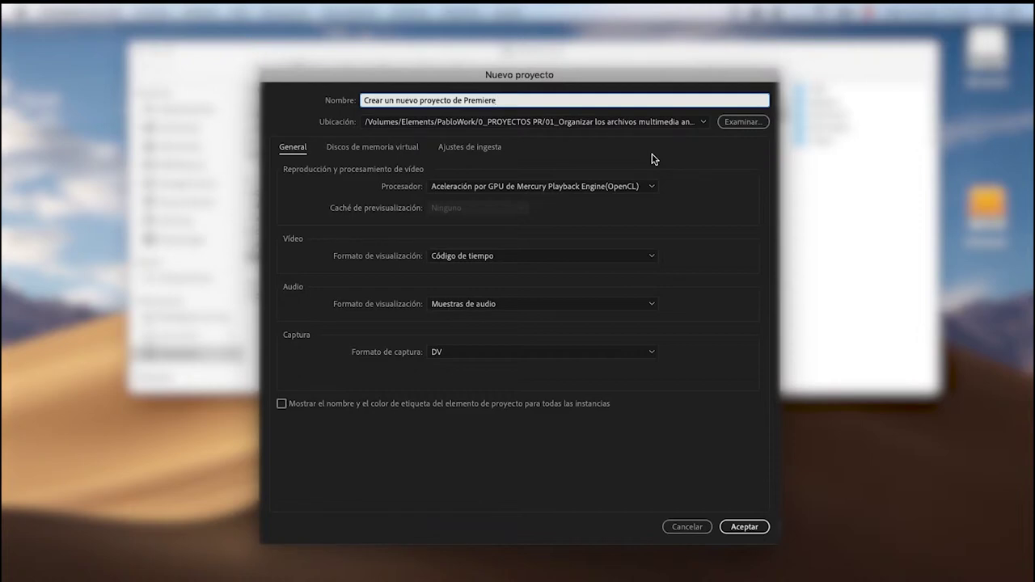
click(703, 122)
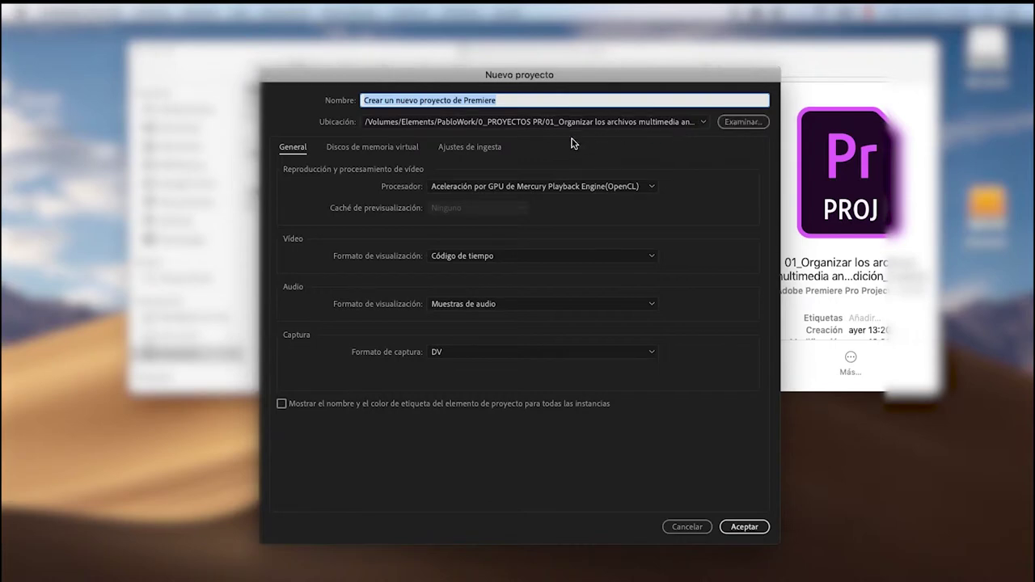
Create a folder 'Crear un proyecto Pr' and choose it as the project location
click(737, 127)
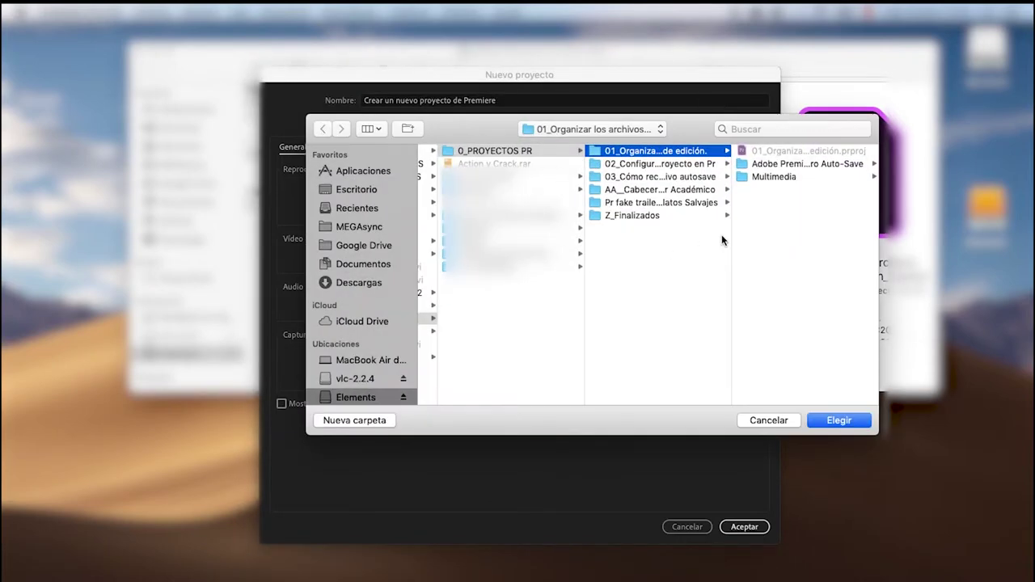
click(375, 423)
text(Crear un proyecto Pr)
key(Return)
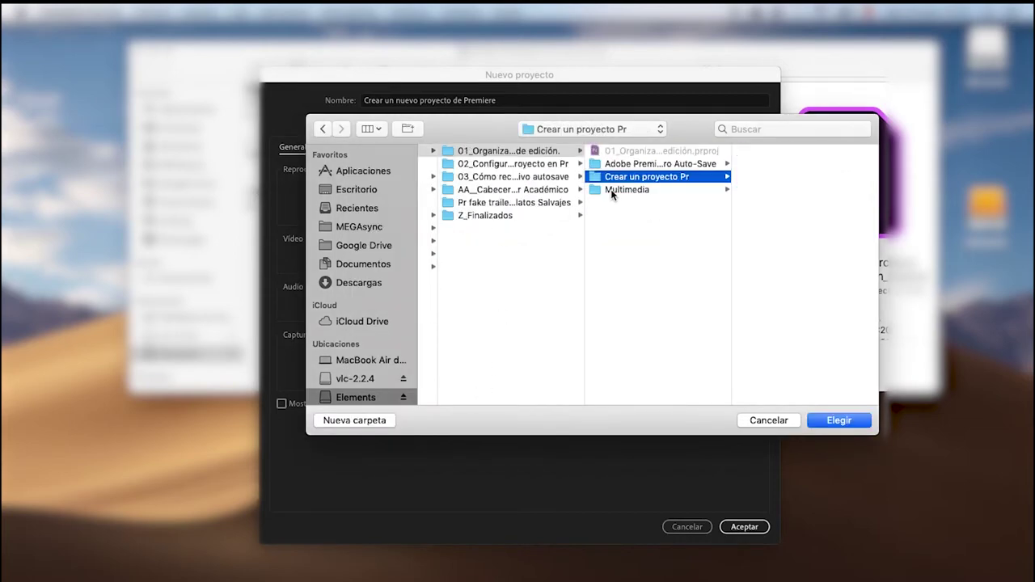
key(Return)
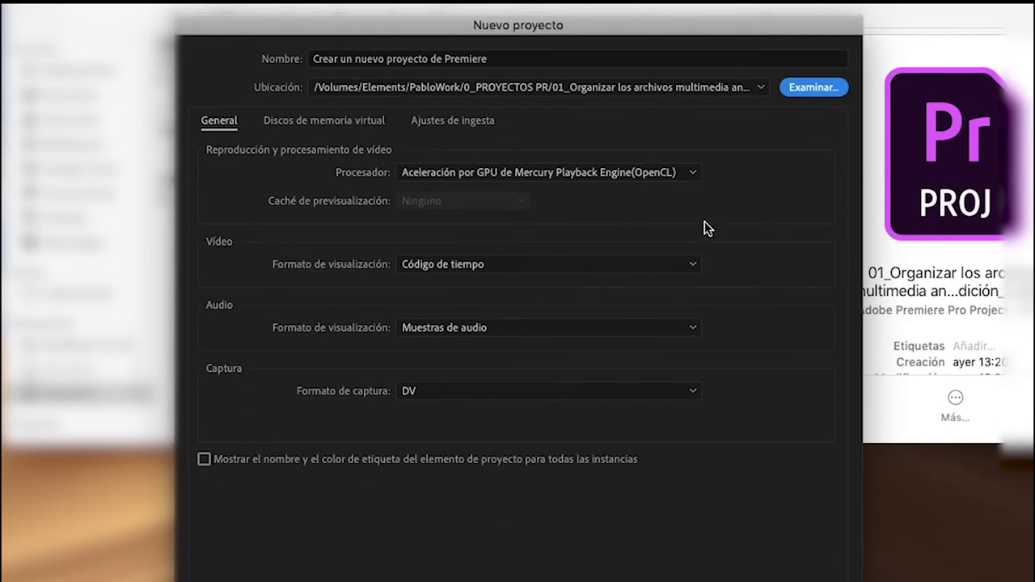
Keep the renderer on Mercury Playback Engine GPU acceleration (OpenCL), then open video display format choices
click(693, 175)
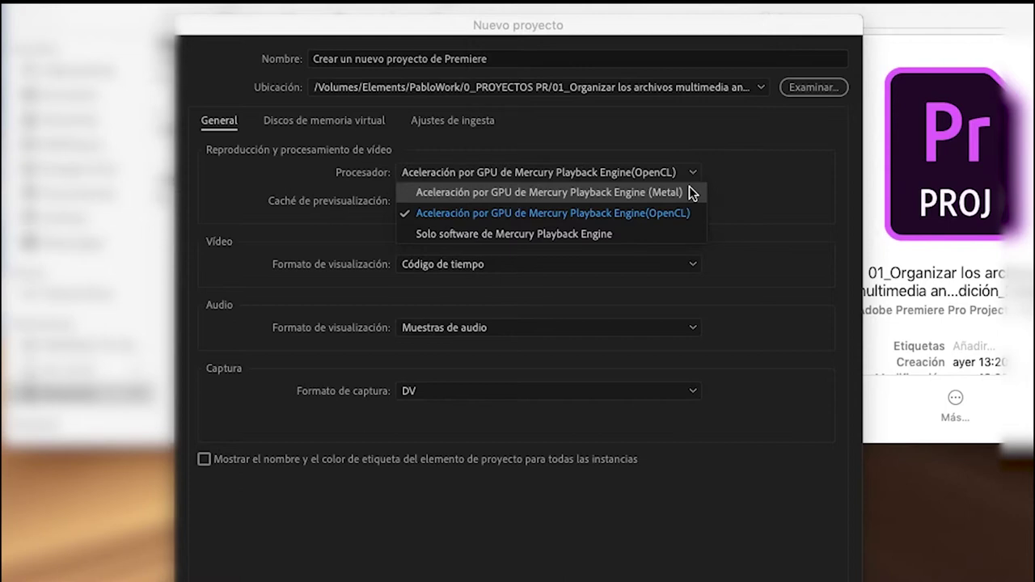
click(754, 194)
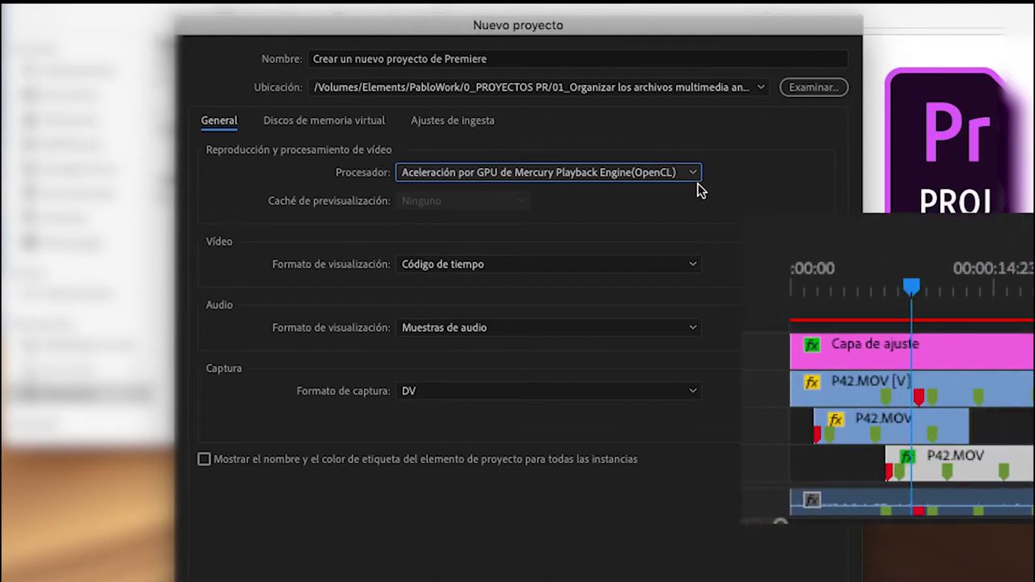
click(694, 176)
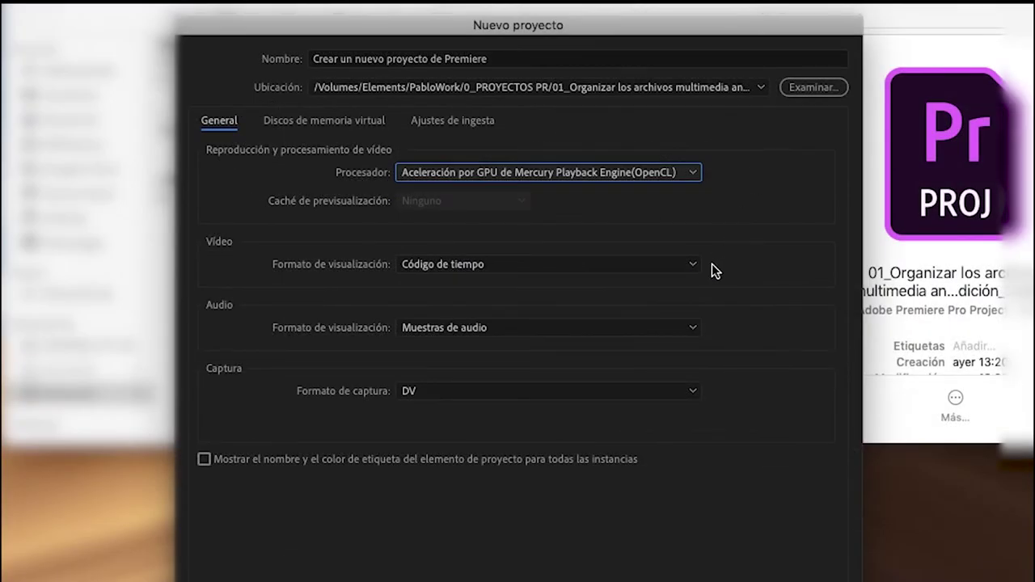
click(683, 265)
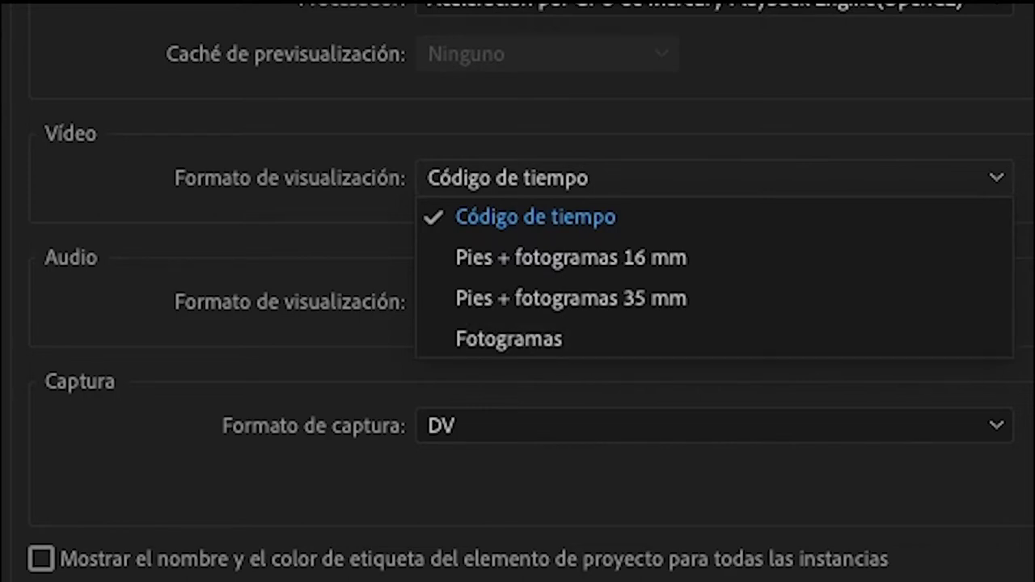
Leave video display as Código de tiempo, audio as Muestras de audio, capture format as DV
key(Escape)
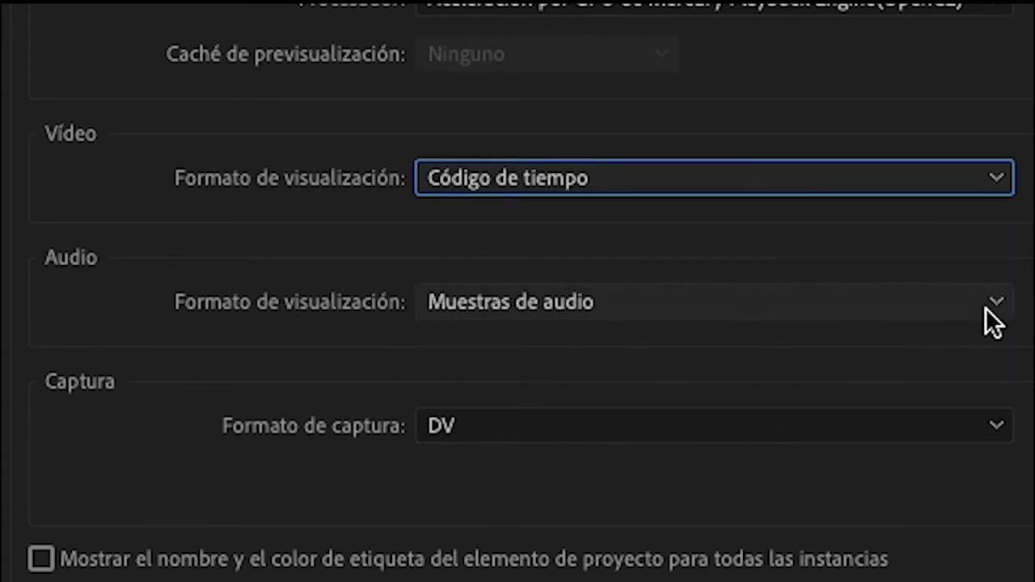
click(996, 304)
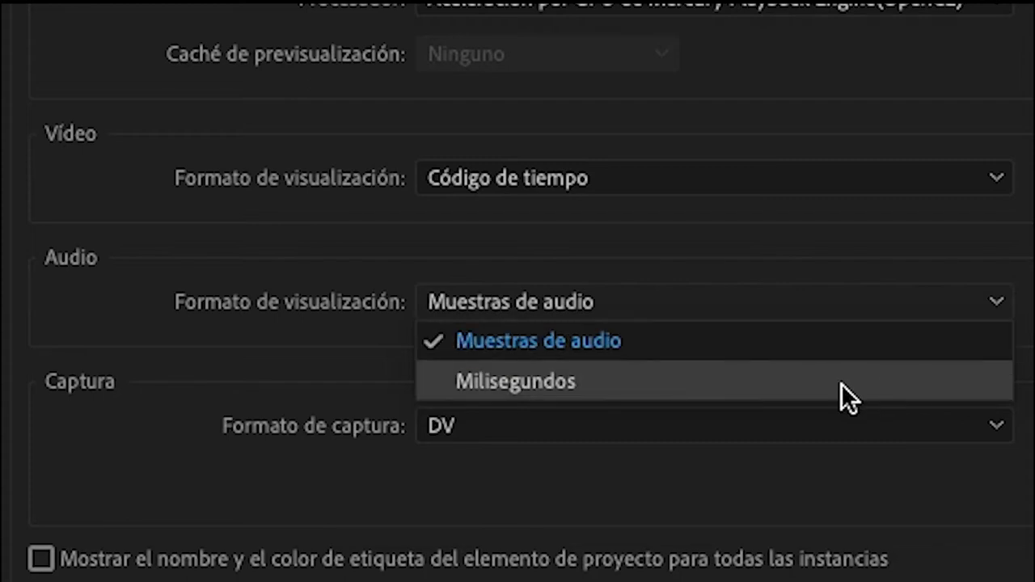
key(Escape)
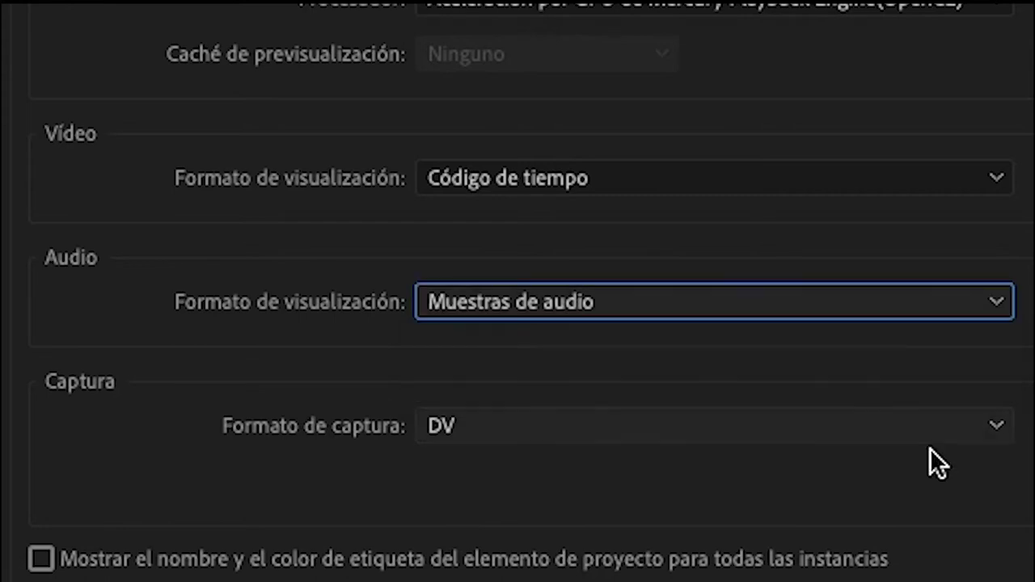
click(996, 427)
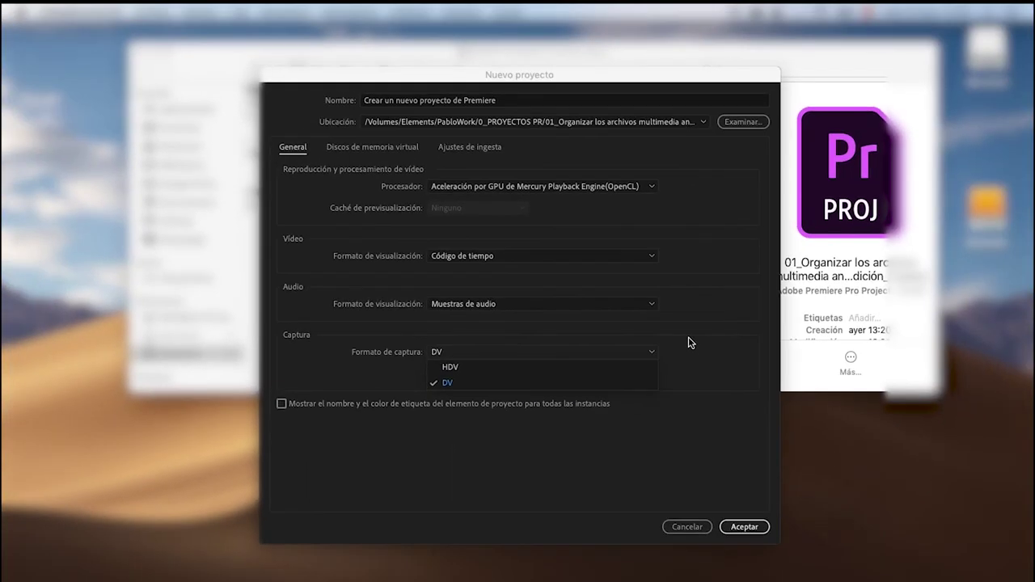
click(689, 342)
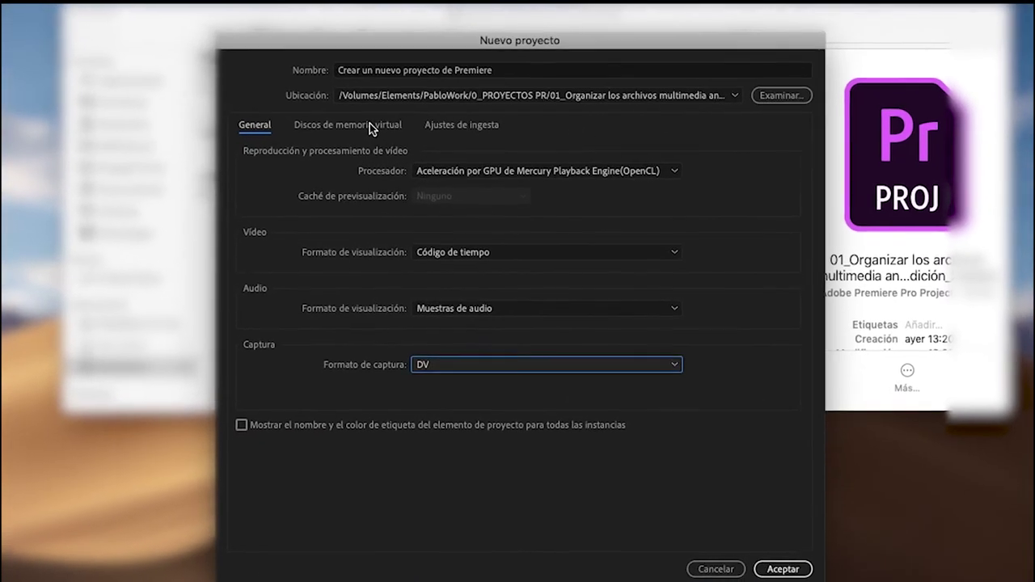
Show the scratch disk settings, then list the Auto-Save folder's ten .prproj copies in Finder
click(391, 146)
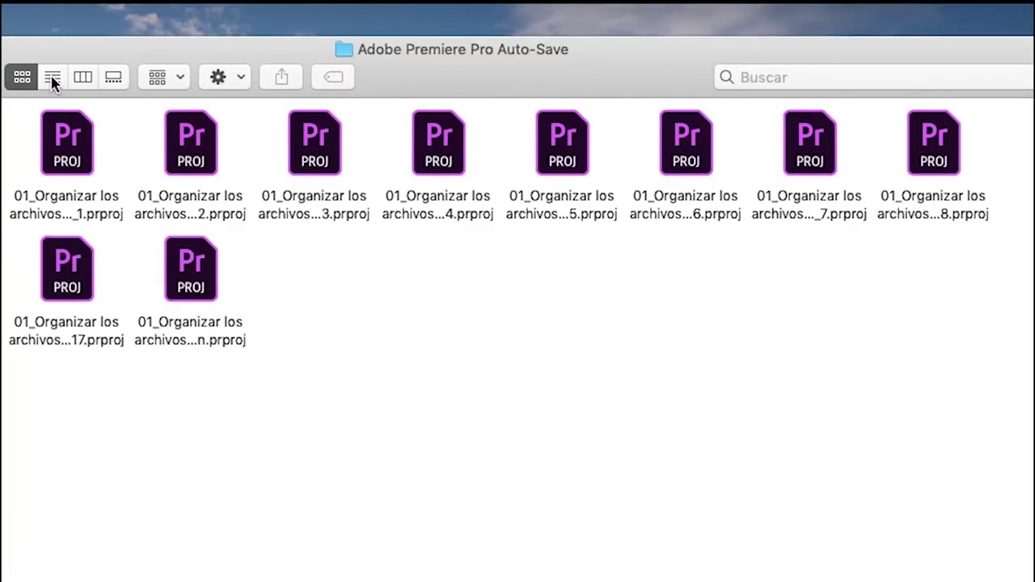
click(52, 78)
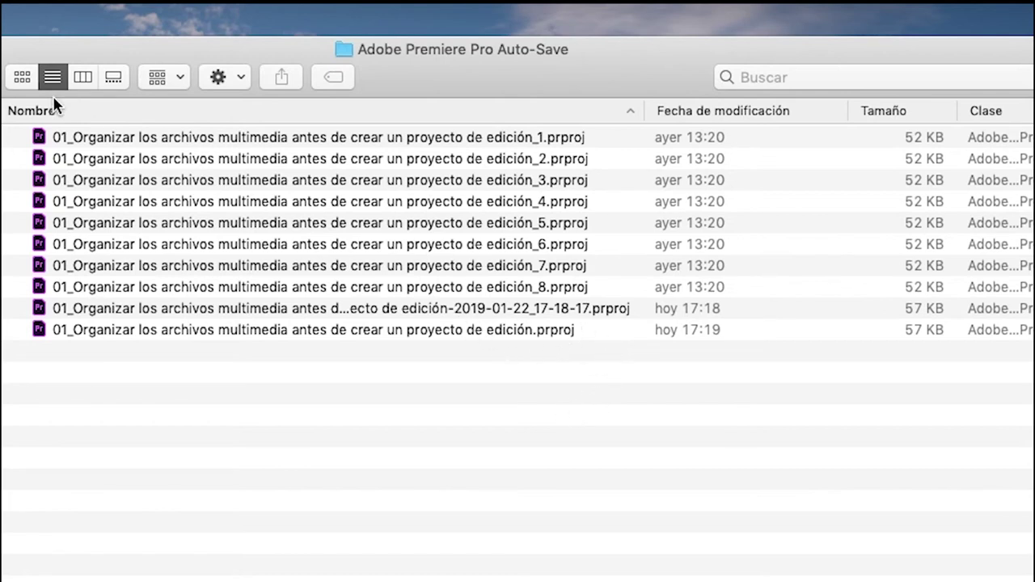
View the Auto-Save folder's project copies as icons, then in columns
click(23, 77)
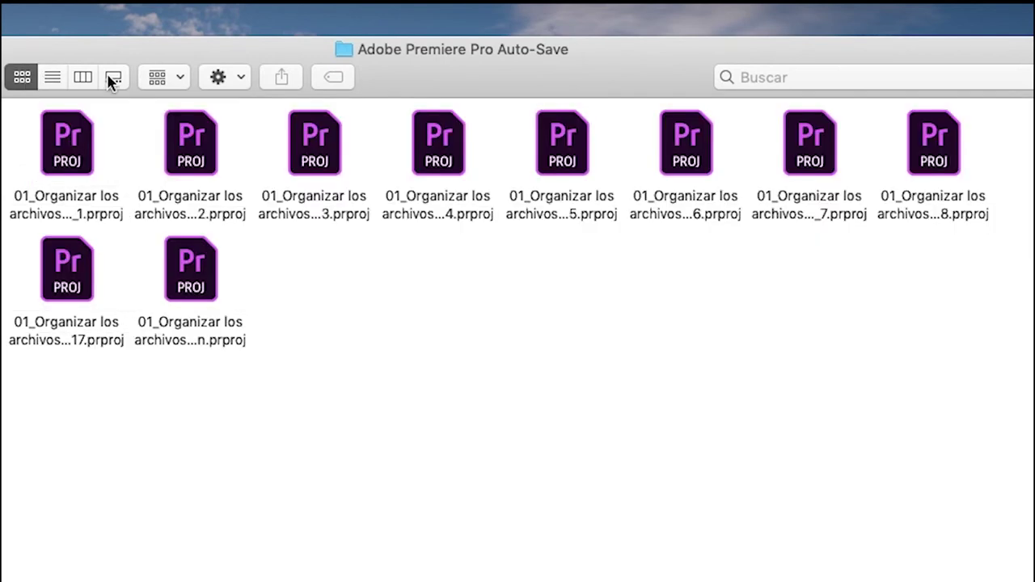
click(82, 77)
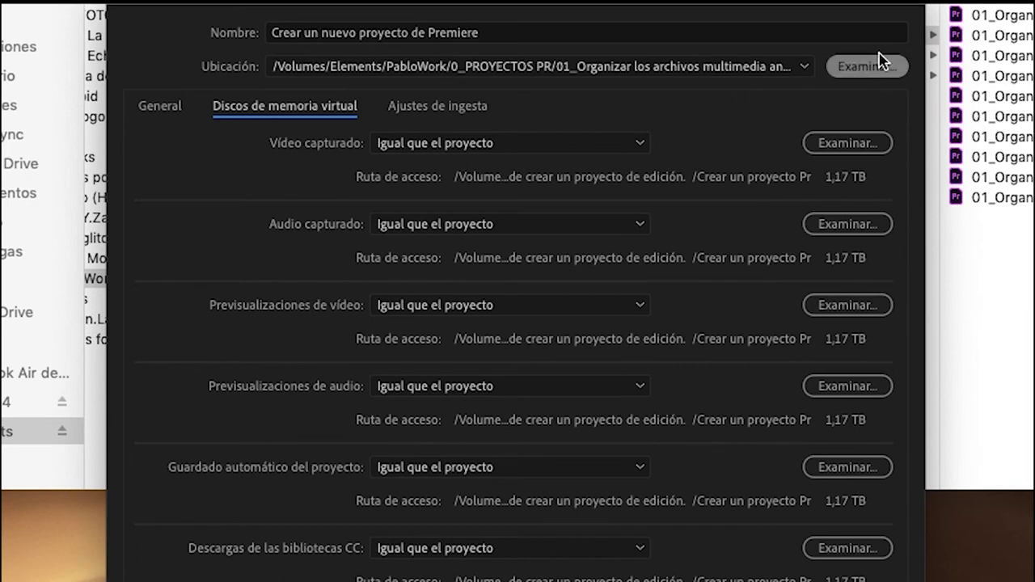
Leave Vídeo capturado on Igual que el proyecto and bring up the Ajustes de ingesta settings
click(640, 151)
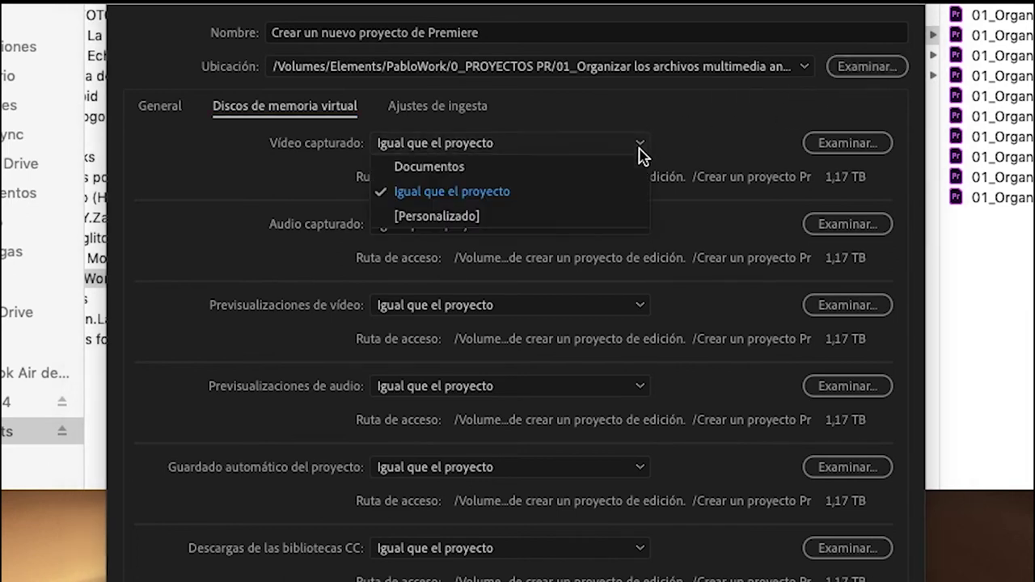
click(639, 152)
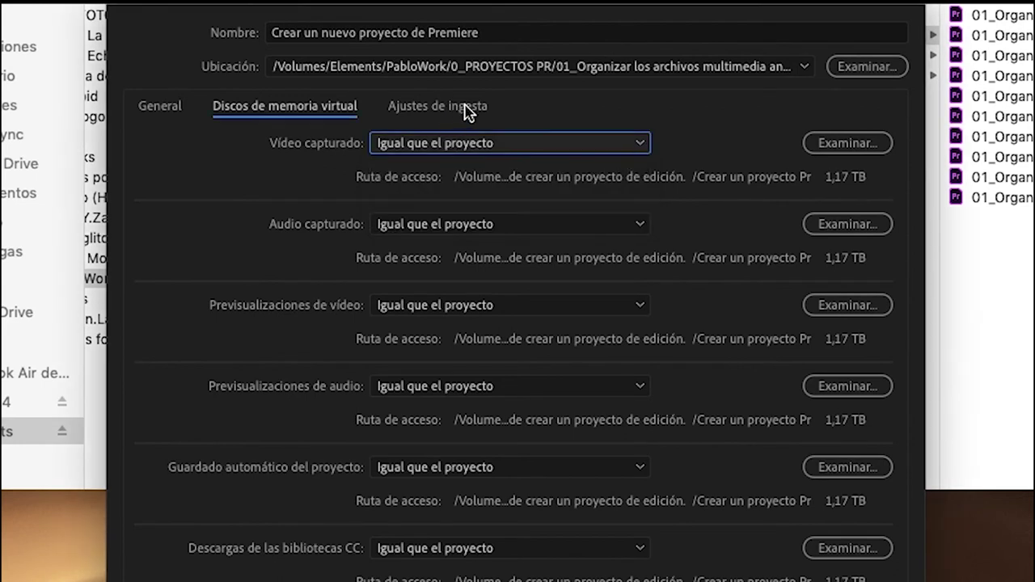
click(468, 107)
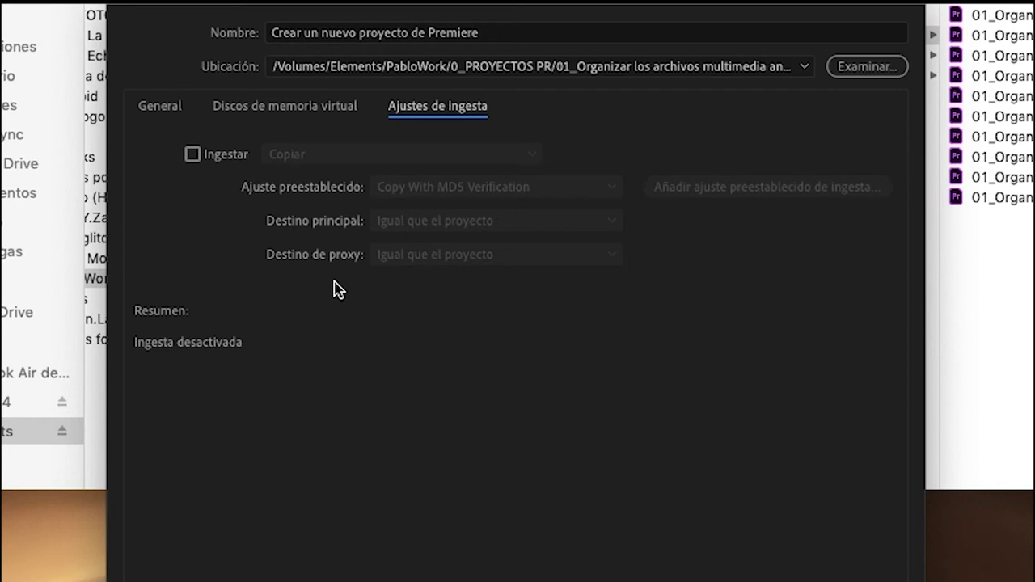
Alternate between General and the disabled Ajustes de ingesta settings, finishing on General
click(166, 110)
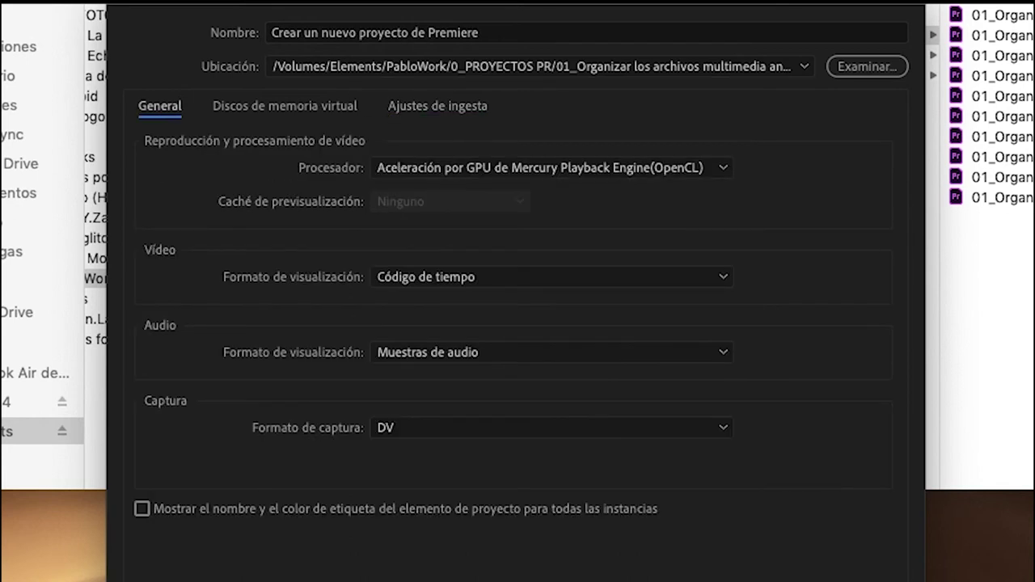
click(457, 110)
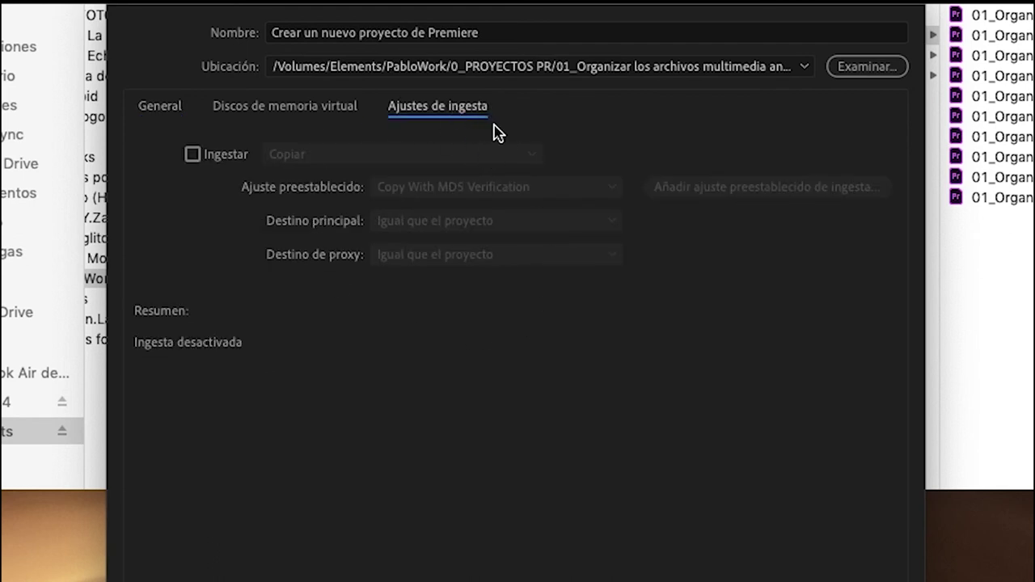
click(161, 115)
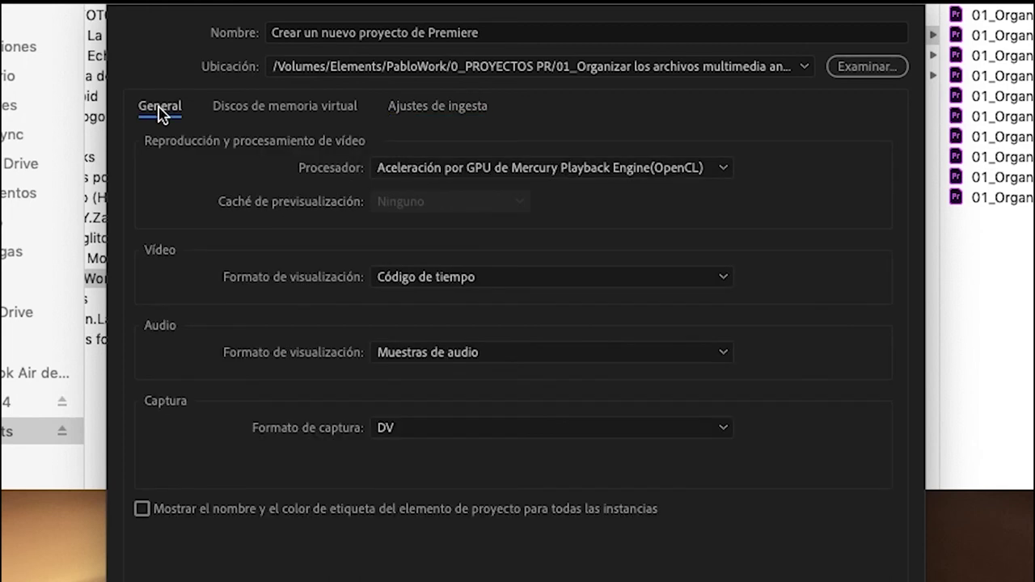
click(451, 113)
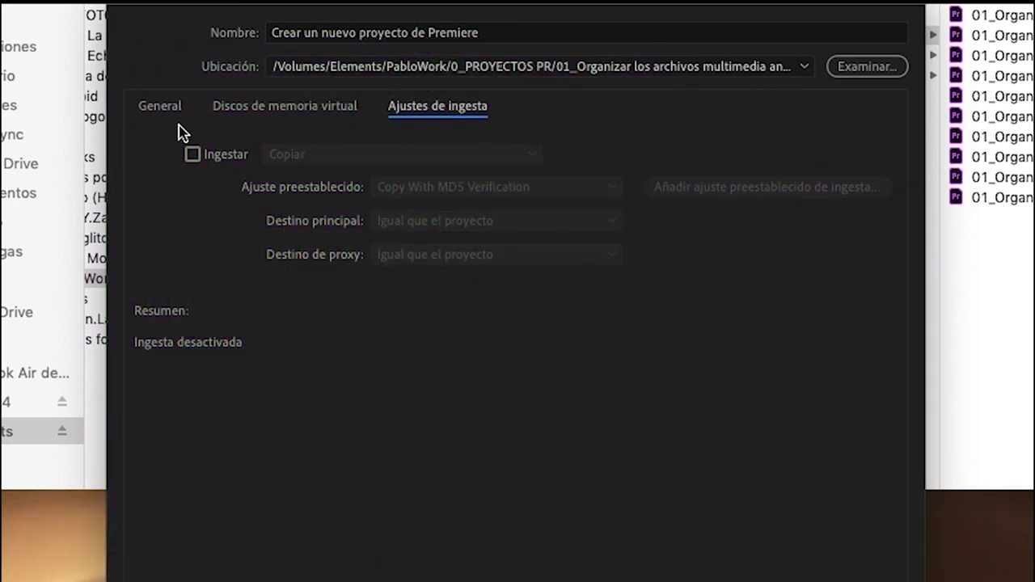
click(166, 110)
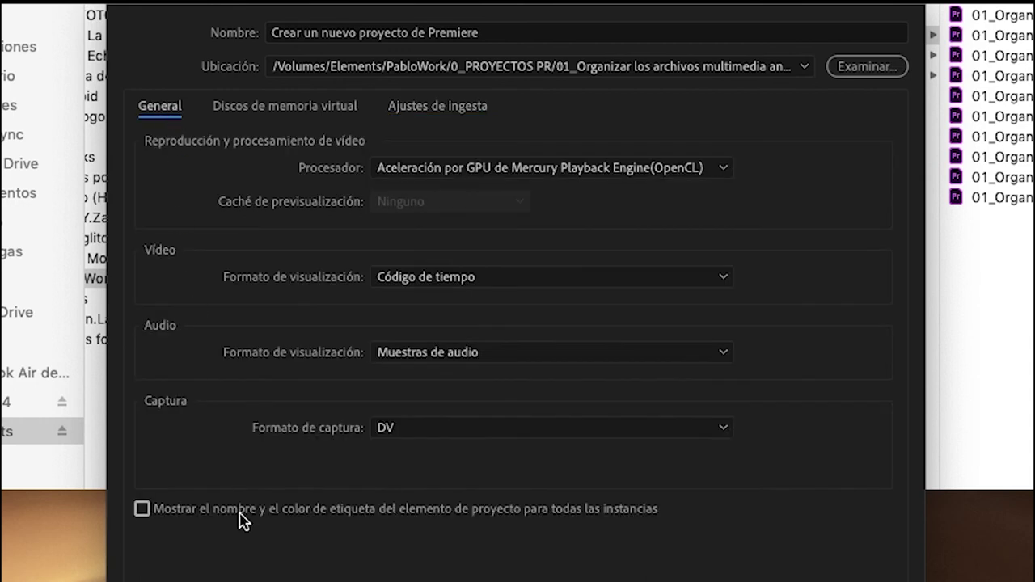